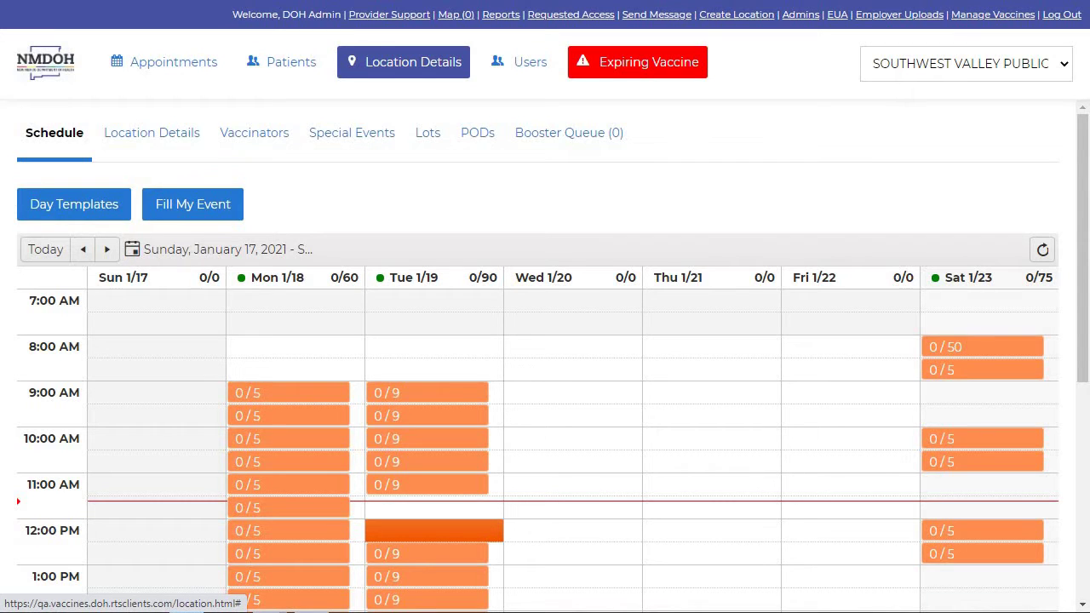
- Go to the schedule week of February 7, 2021 and add an 8:00 AM time slot on Saturday, February 13
left_click(186, 253)
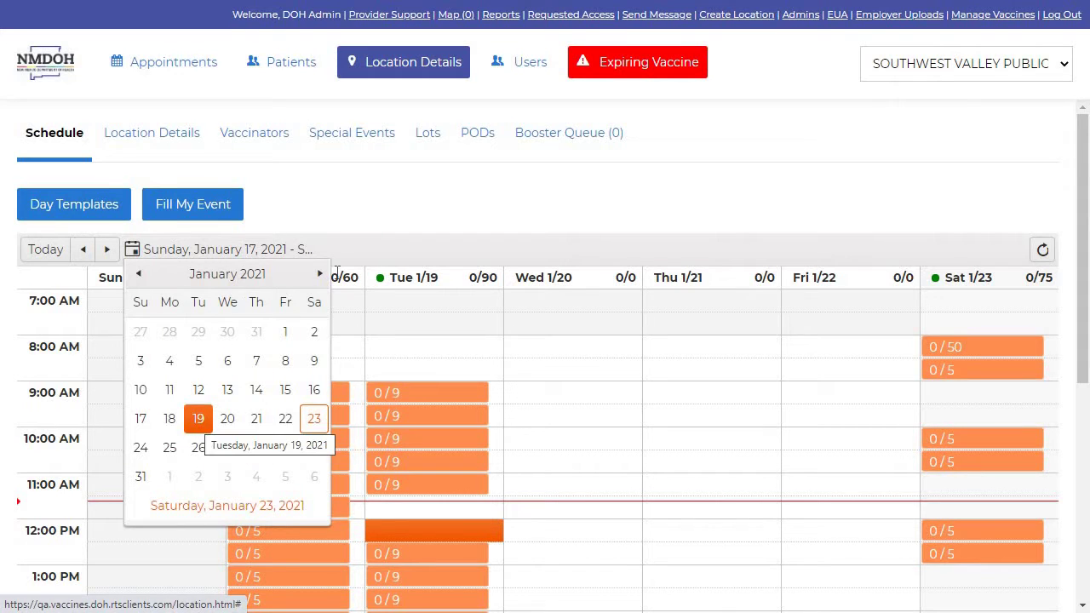
scroll(248, 359, "down", 1)
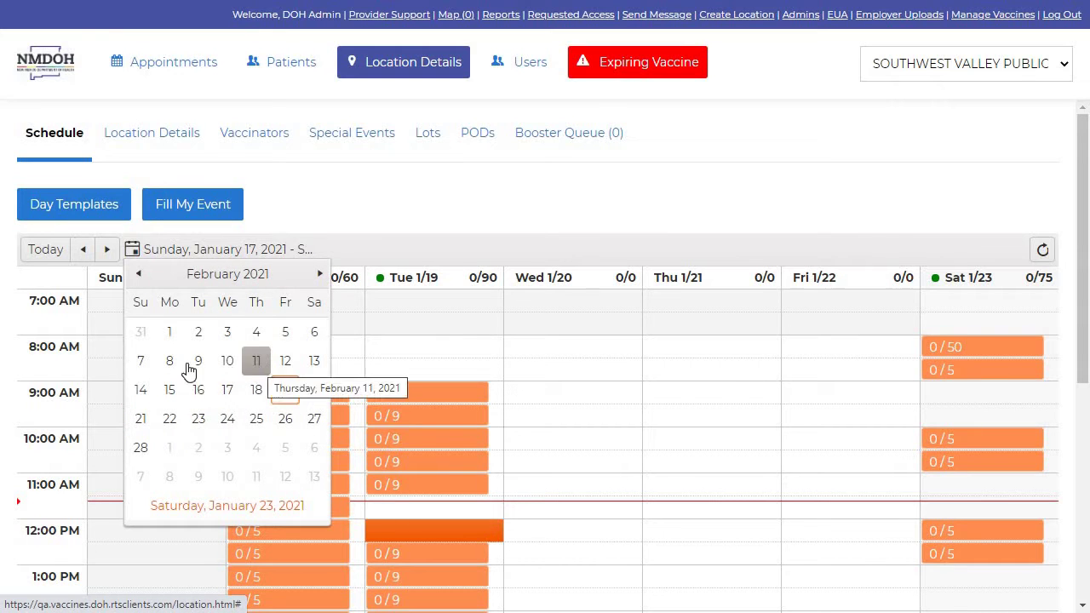
left_click(256, 361)
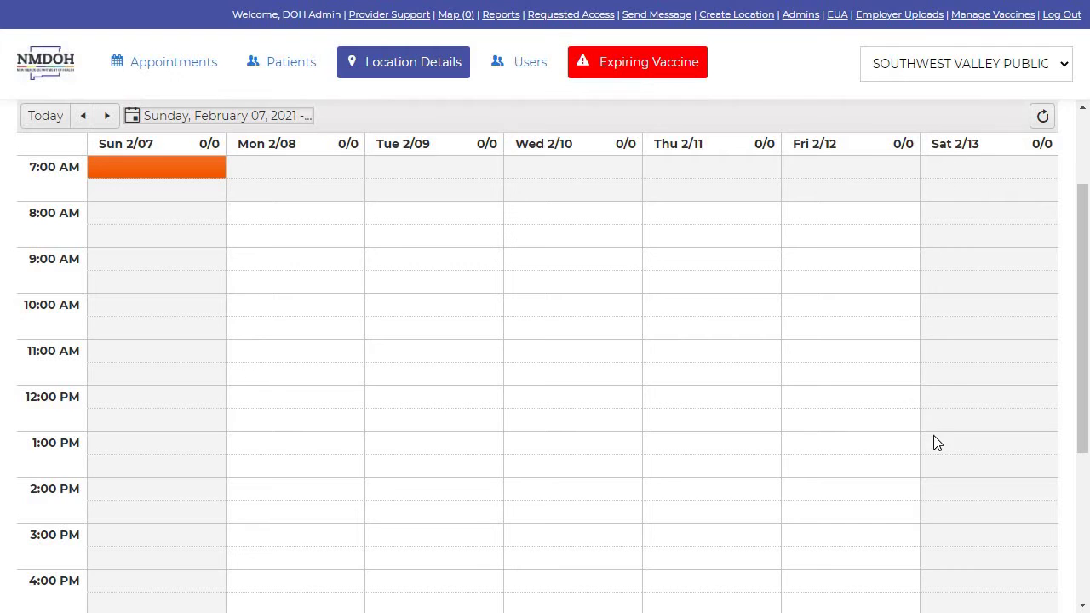
scroll(959, 296, "up", 1)
left_click(963, 300)
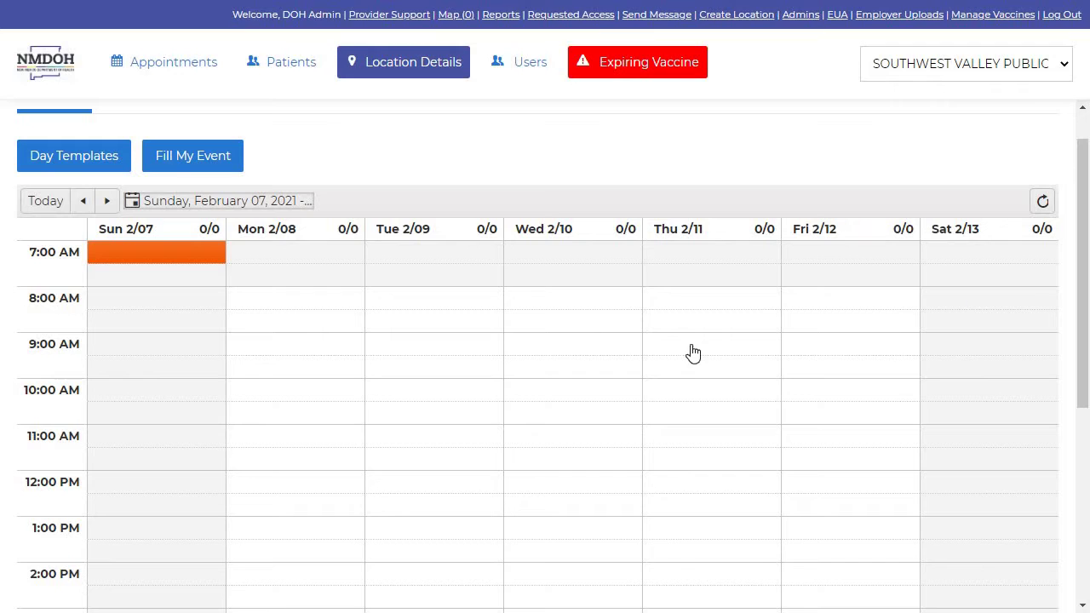
left_click(688, 349)
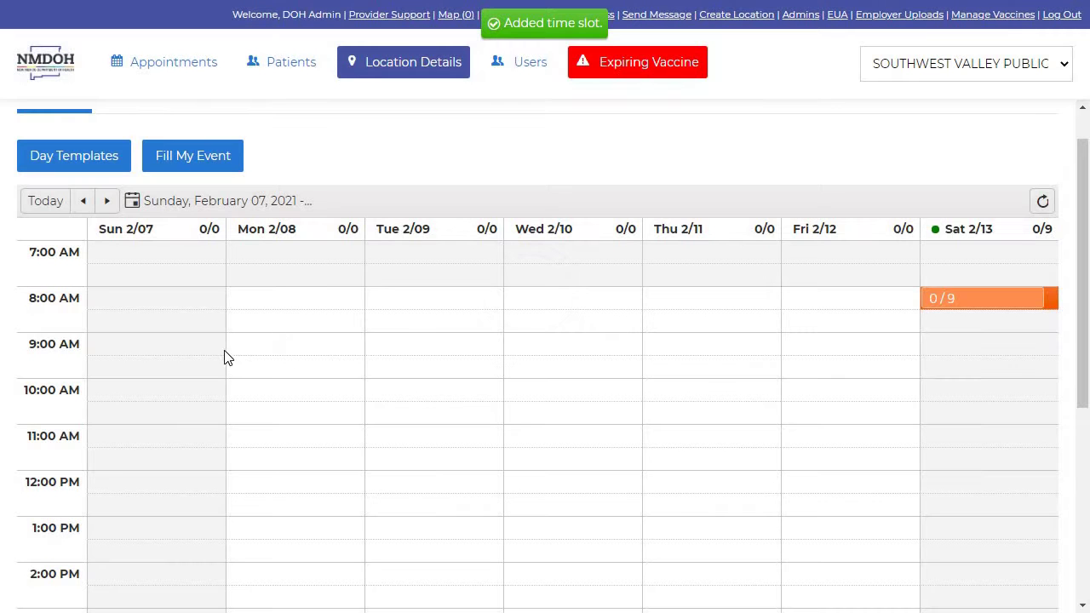
- Review the location's default slot capacity and booster-shot percentage in its details, and return to the schedule
scroll(214, 338, "up", 1)
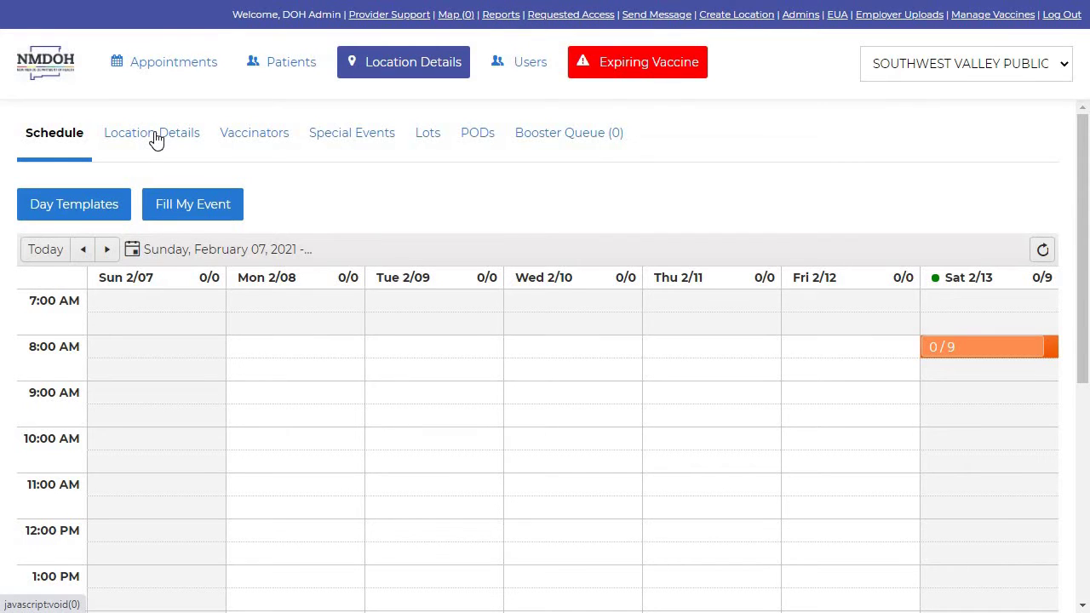
left_click(155, 136)
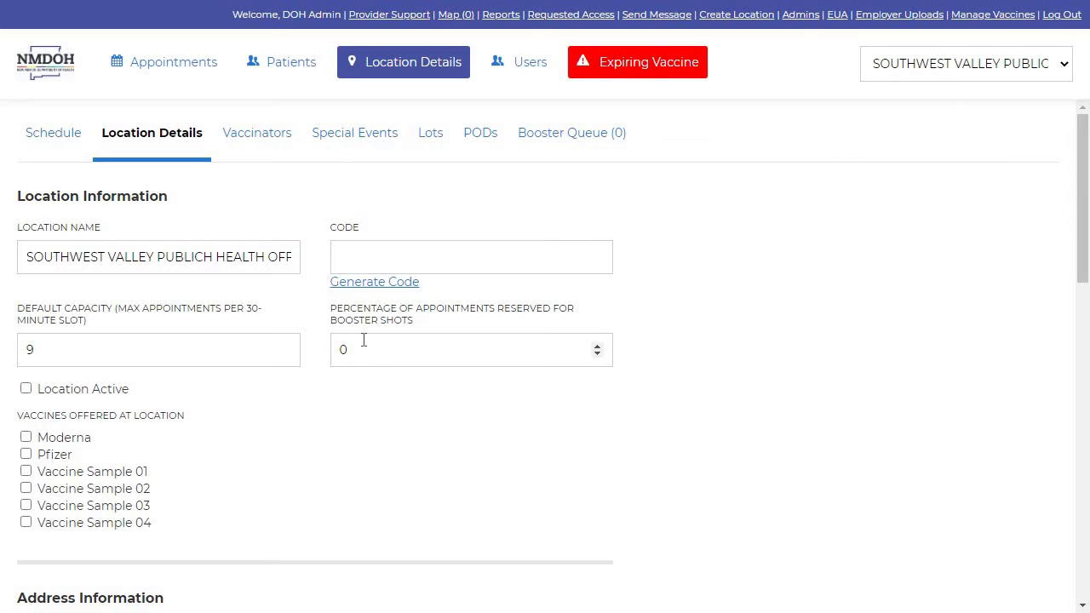
left_click(52, 140)
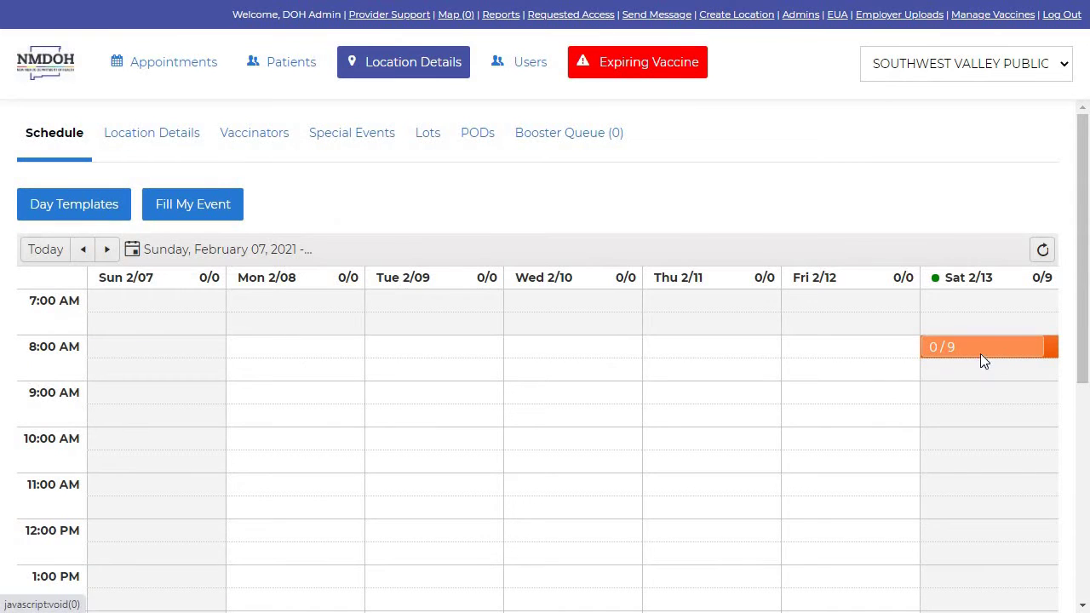
- Update the Saturday 2/13 8:00 AM slot to a primary capacity of 0 and a booster capacity of 9, and recheck the slot
left_click(965, 347)
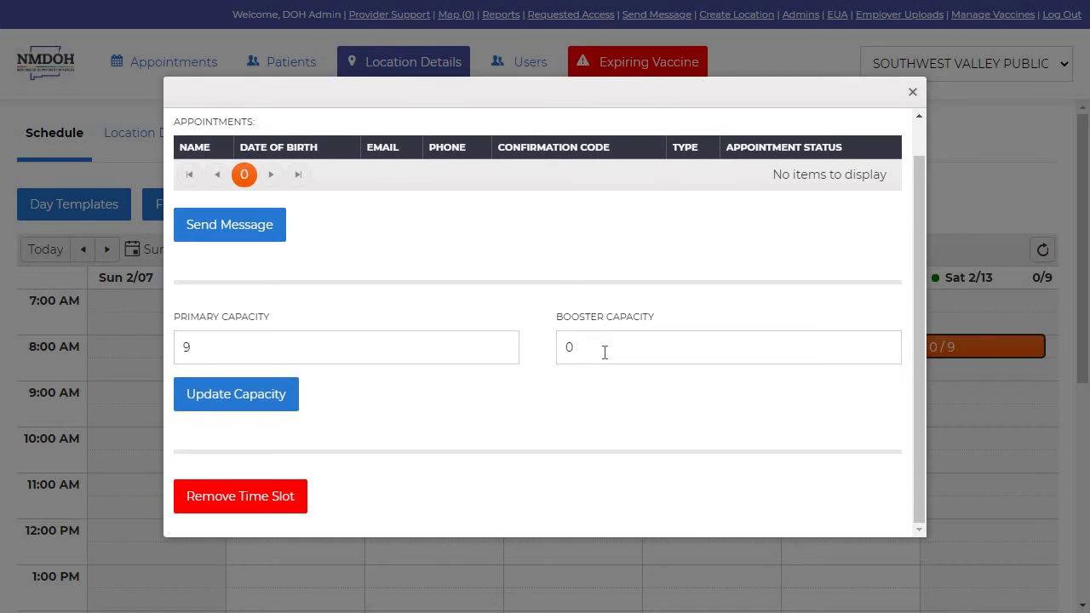
left_click(604, 353)
left_click(173, 341)
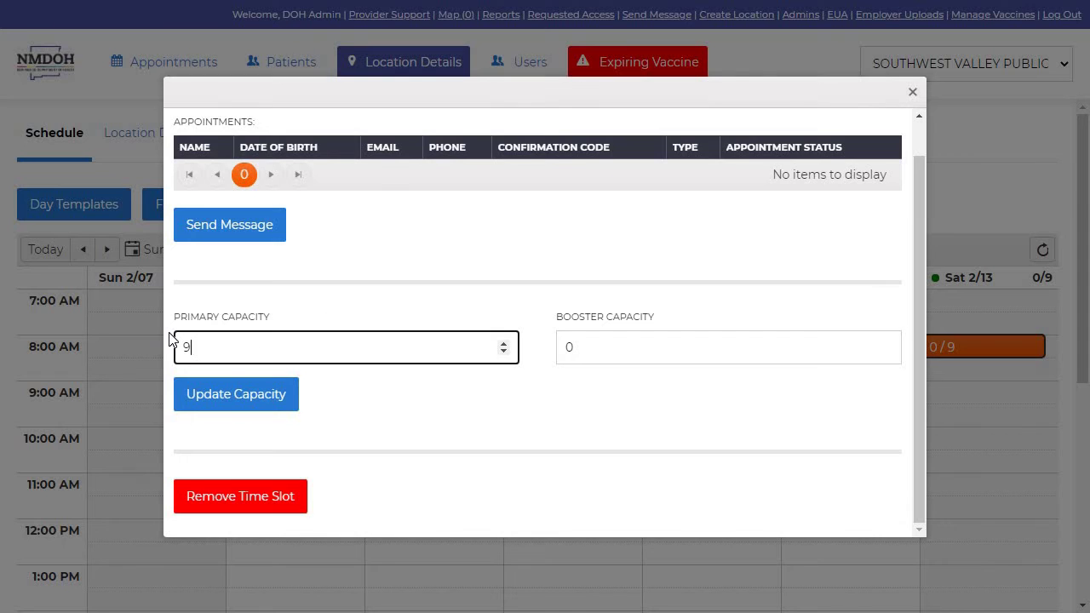
double_click(176, 341)
type("0")
key("Tab")
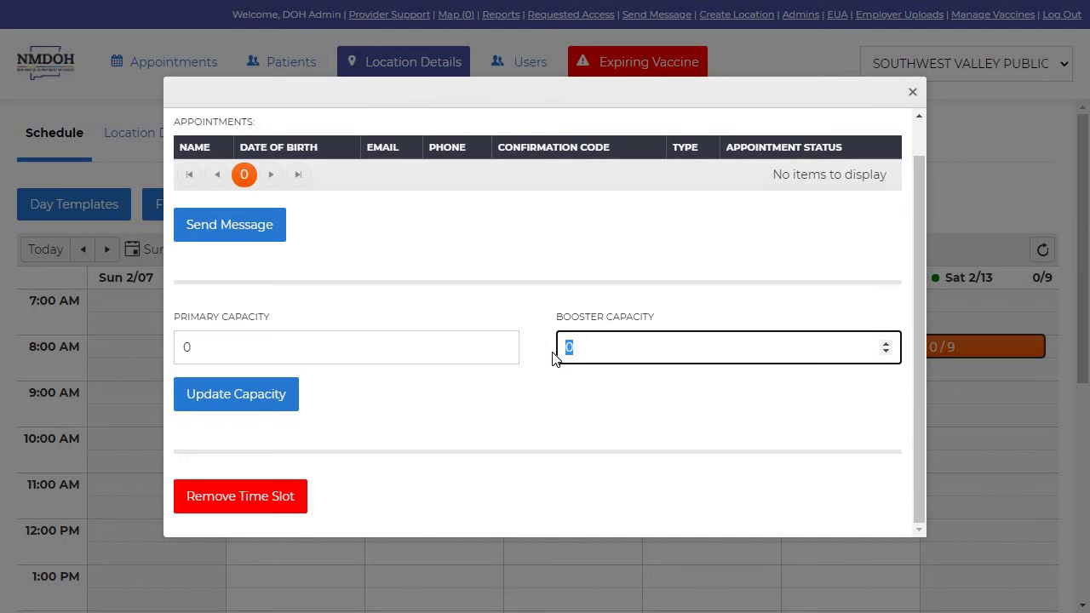
type("9")
left_click(237, 419)
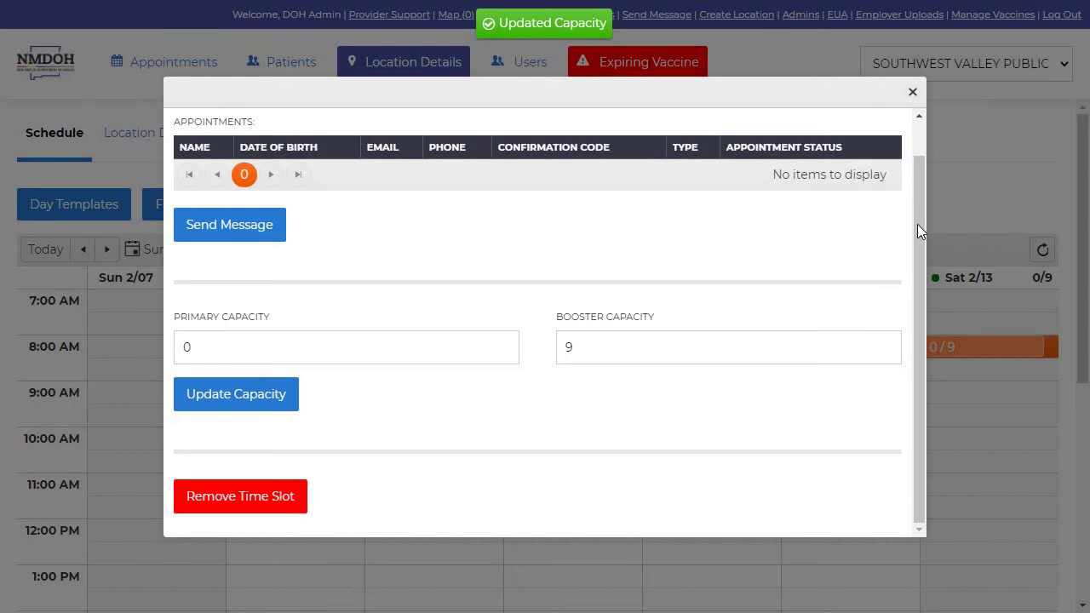
left_click(912, 92)
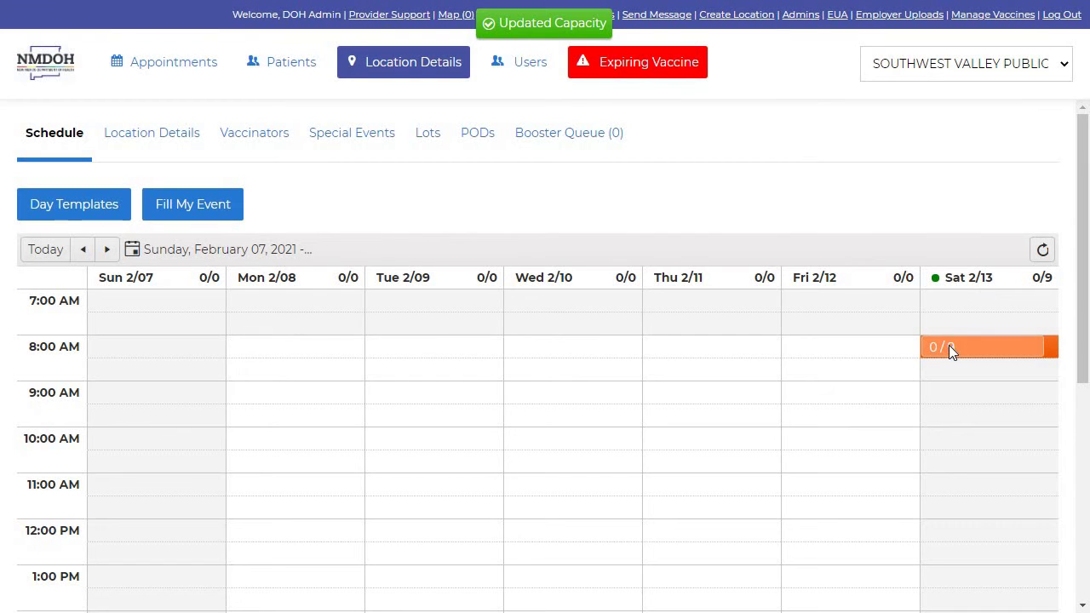
left_click(954, 351)
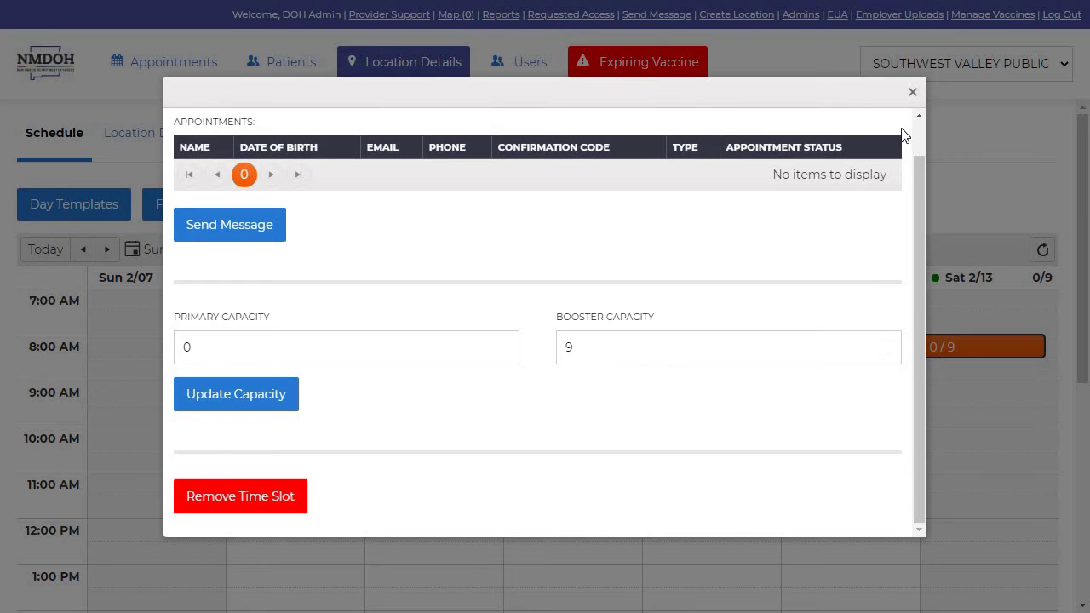
key("Escape")
- Set the location's percentage of appointments reserved for booster shots to 100 and save the location
left_click(180, 141)
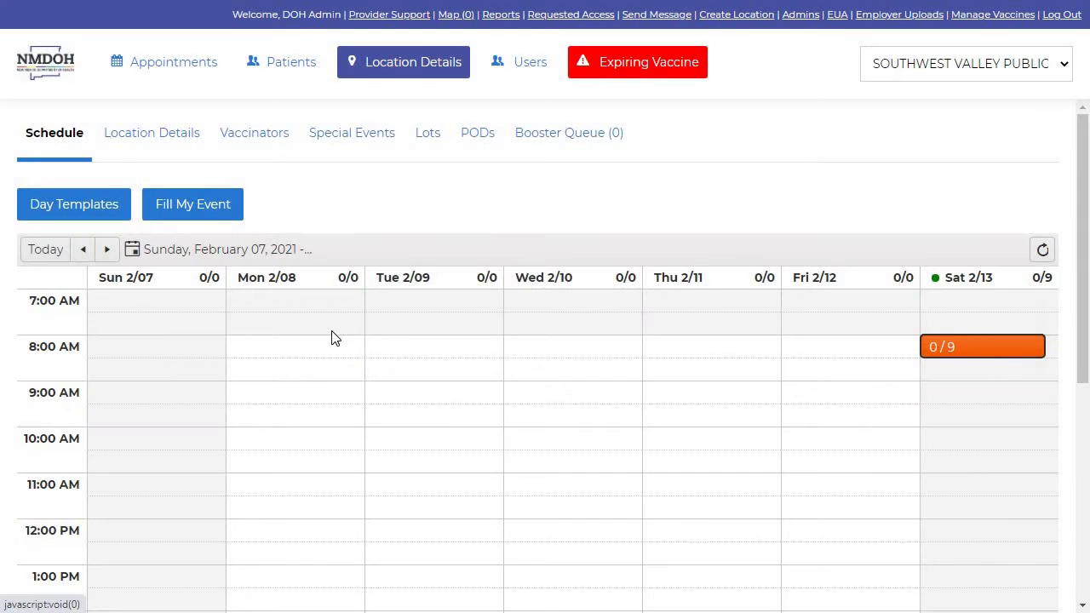
left_click(334, 349)
key("ctrl+a")
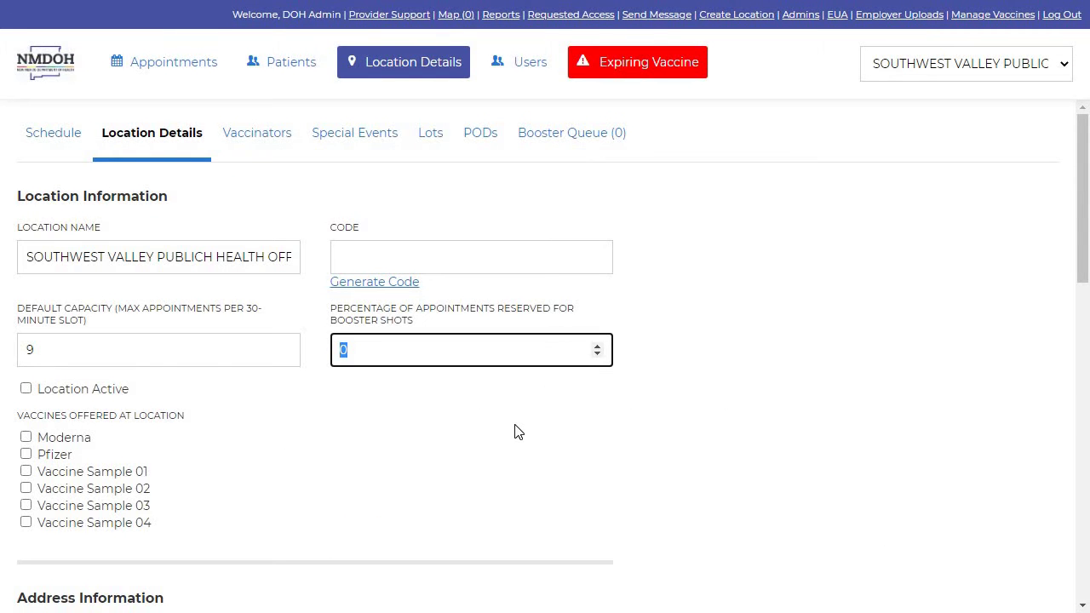
type("100")
scroll(282, 441, "down", 15)
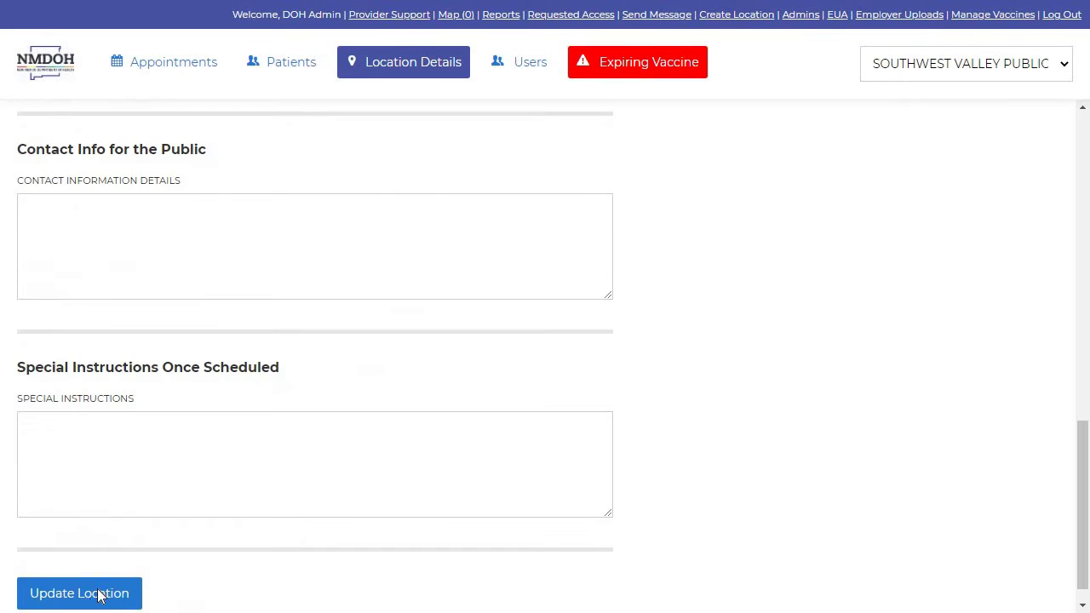
left_click(85, 573)
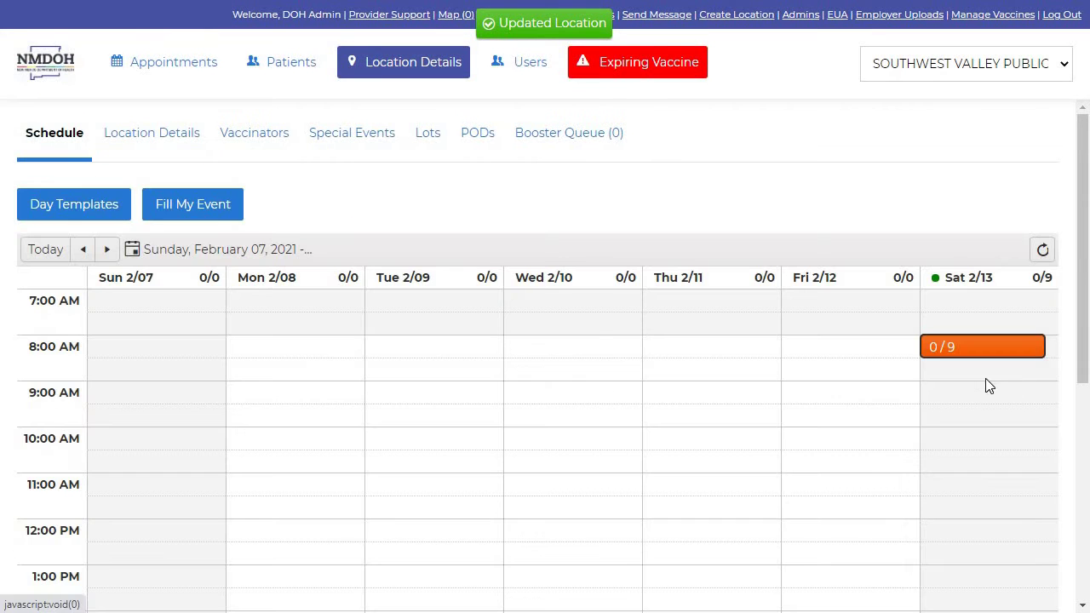
- Add an 8:30 AM time slot on Saturday 2/13 and check its primary and booster capacities
left_click(979, 375)
key("Return")
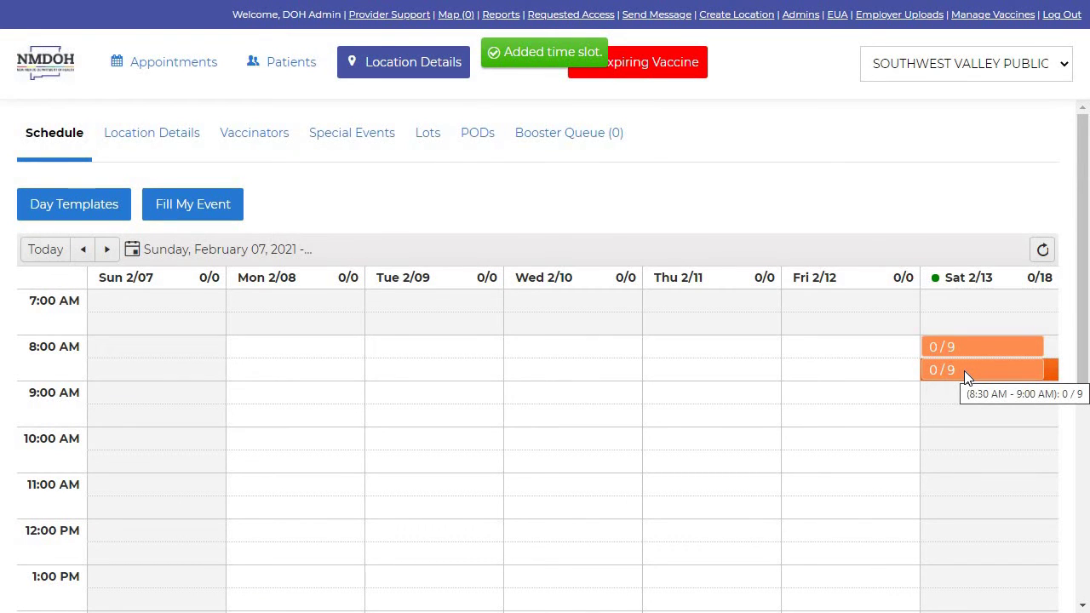
left_click(964, 371)
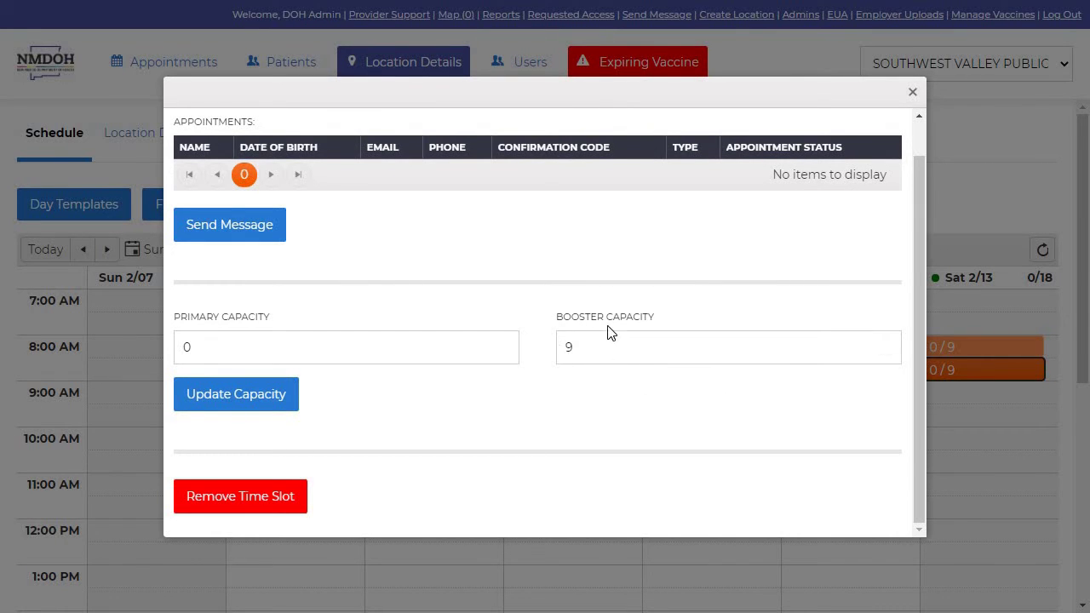
left_click(912, 94)
- Add a 9:00 AM time slot on Saturday 2/13 and review the capacities assigned to it
left_click(950, 392)
left_click(687, 358)
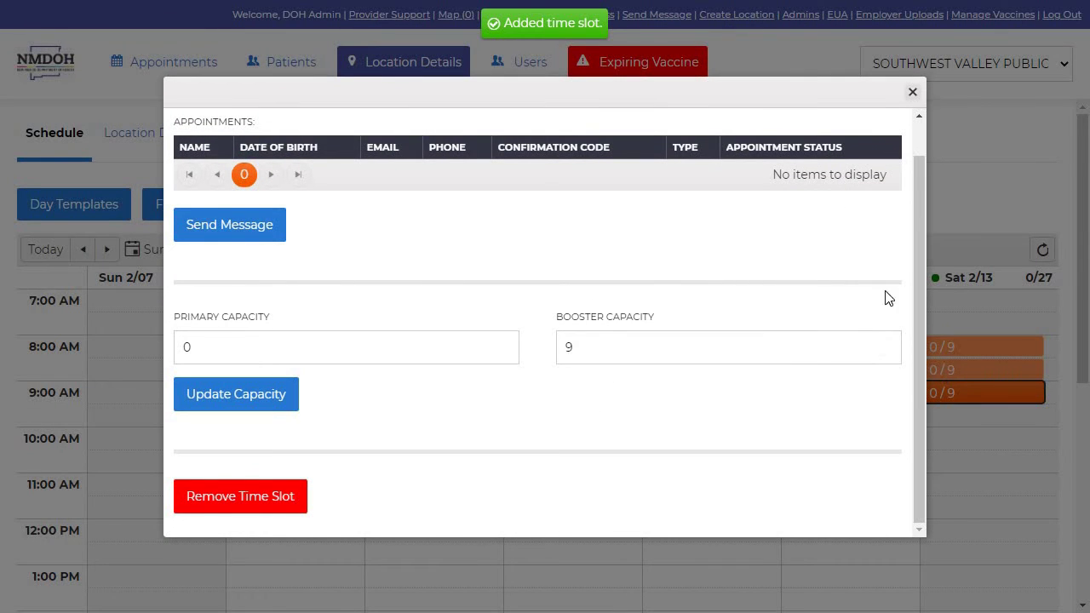
left_click(993, 333)
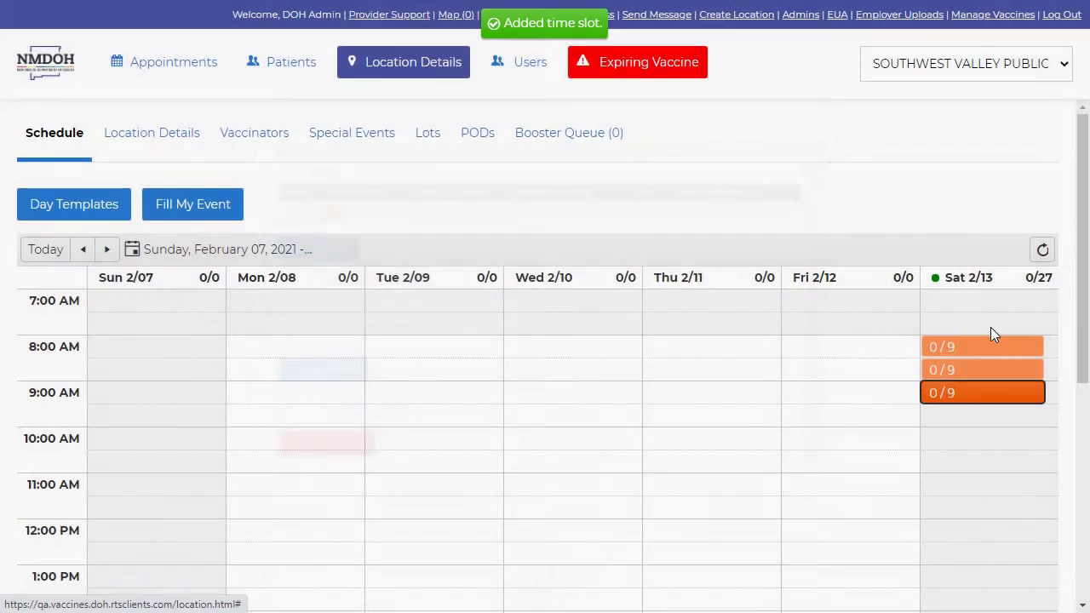
- Review the saved booster percentage in the location details and return the schedule to the current week
left_click(173, 147)
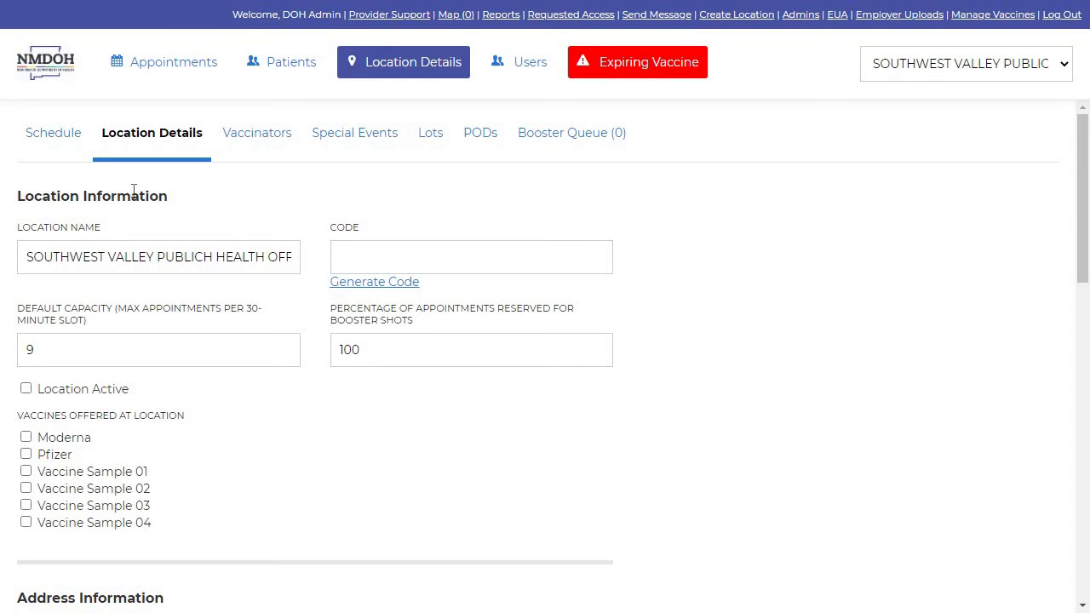
left_click(60, 151)
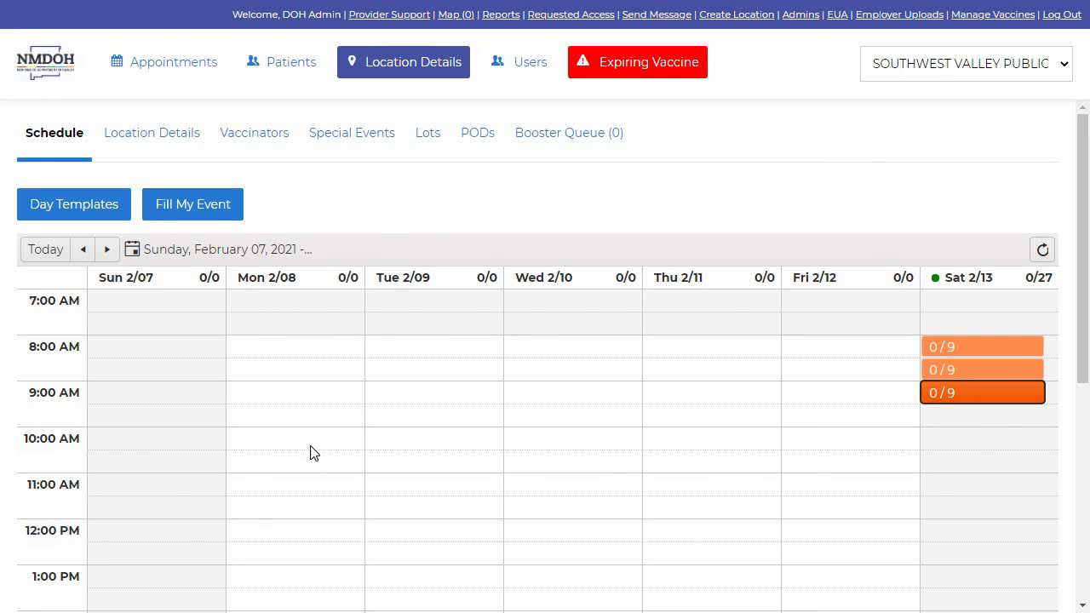
left_click(46, 249)
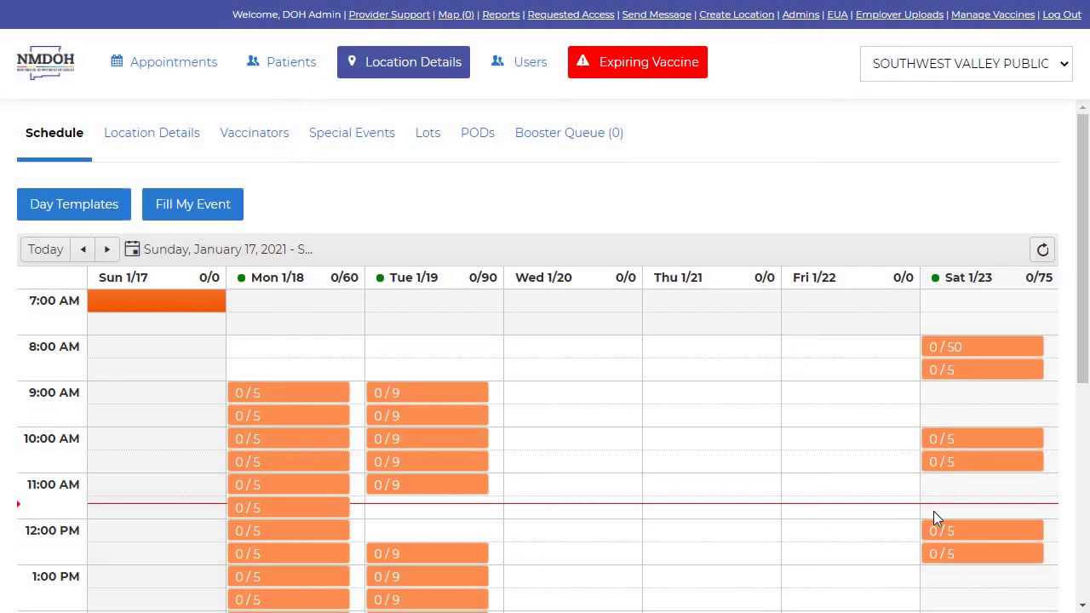
- Show the schedule week containing February 13, 2021 and inspect that Saturday's time slots
left_click(216, 253)
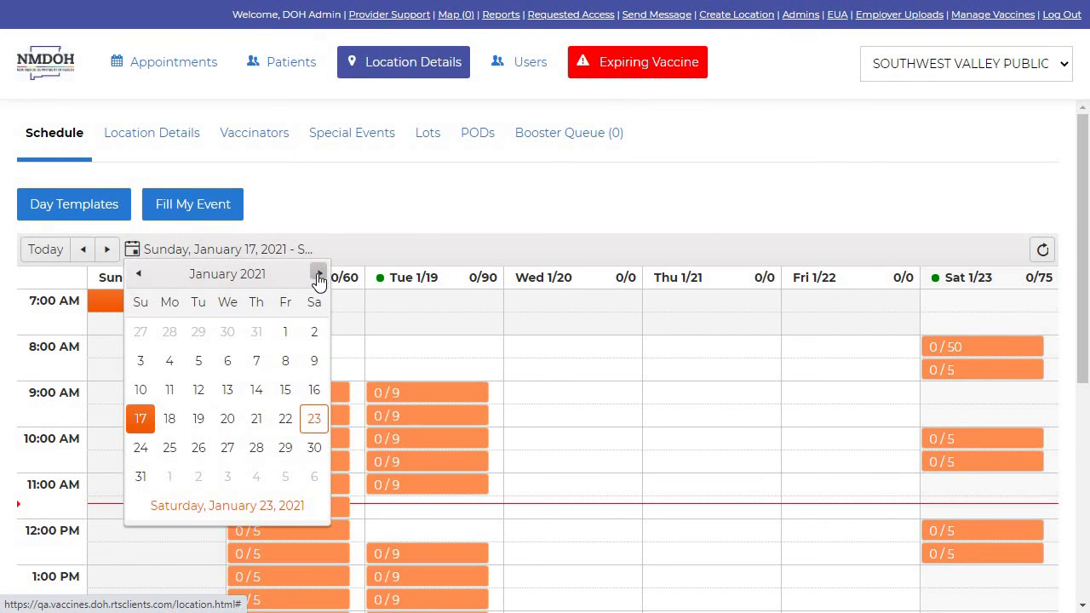
left_click(319, 274)
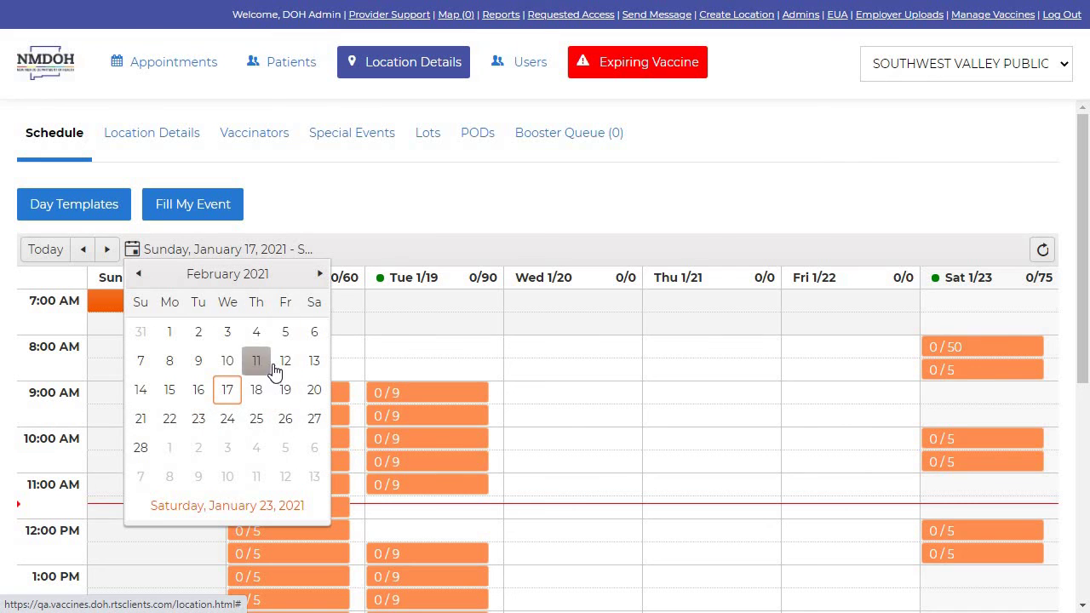
left_click(312, 361)
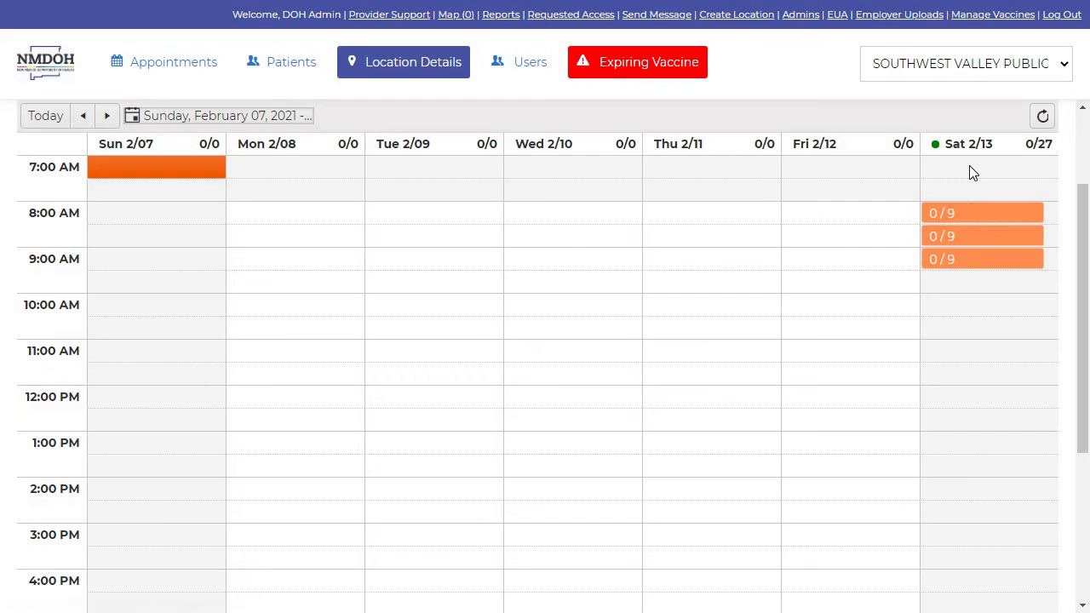
scroll(911, 370, "up", 1)
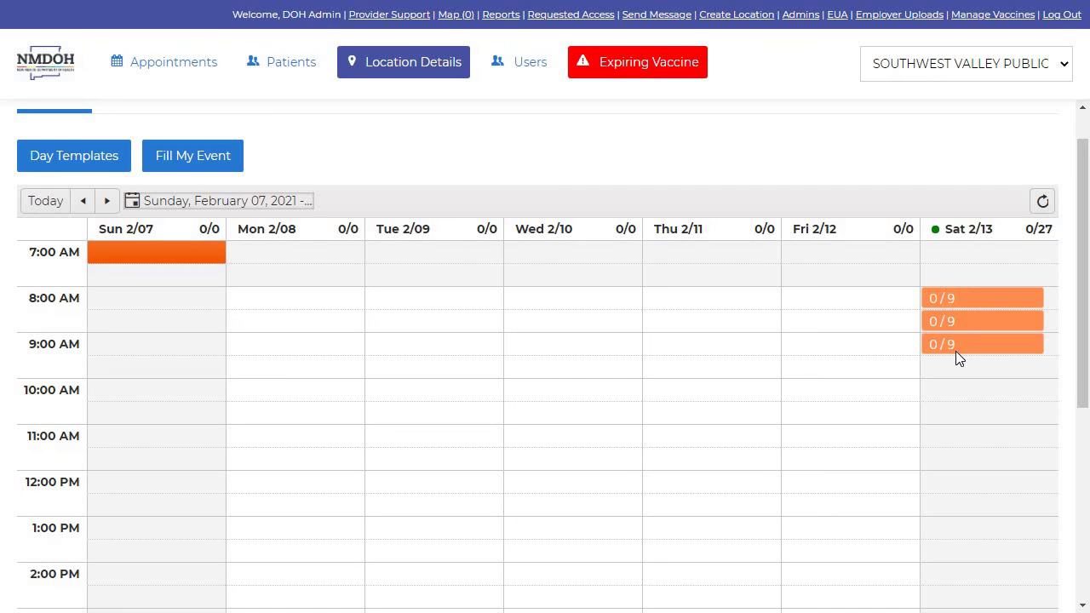
mouse_move(956, 352)
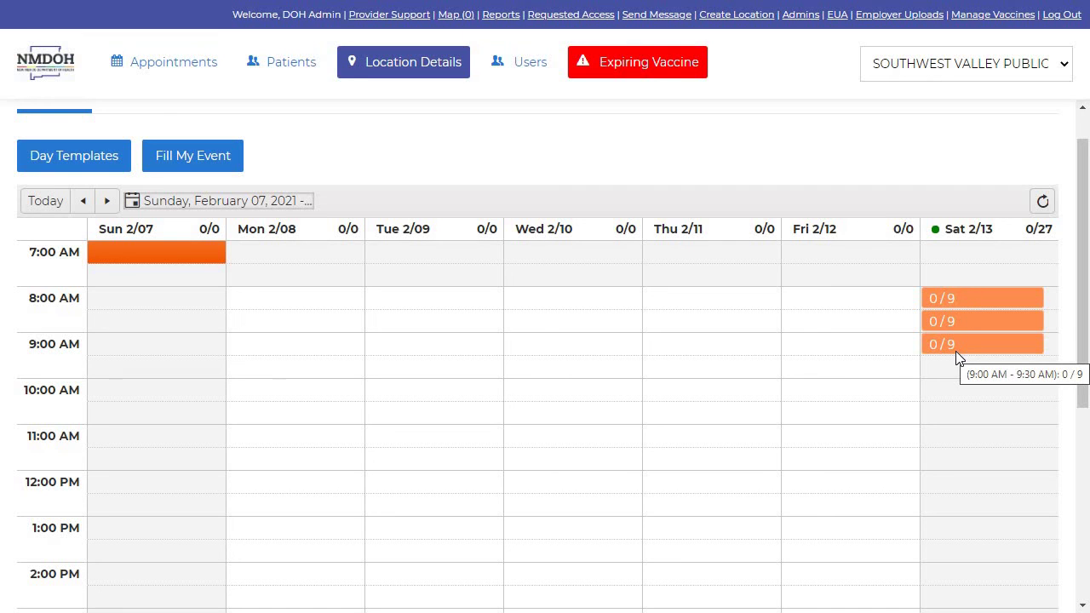